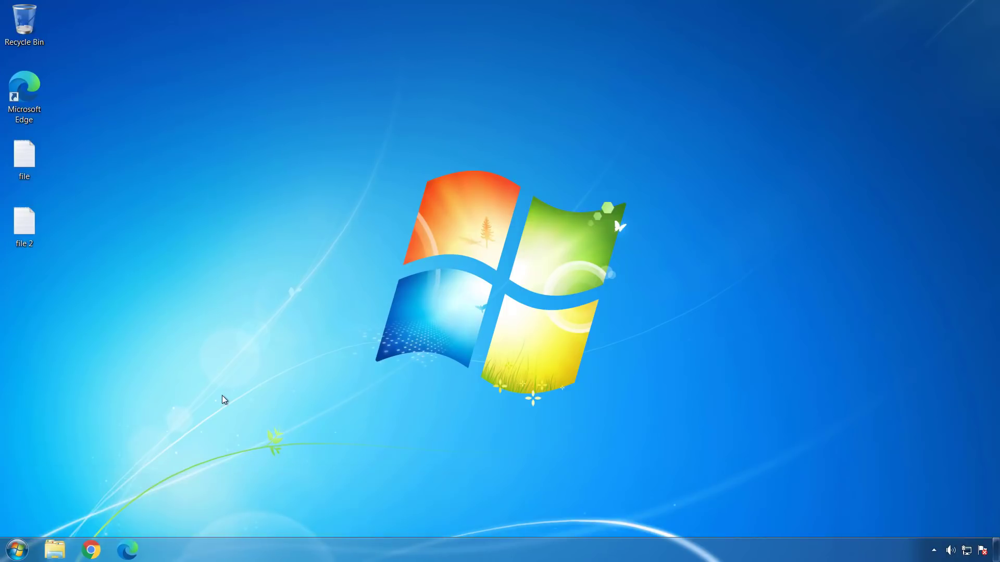
Launch Windows 11 Setup from DVD Drive (D:) through Explorer's Computer view
click(55, 550)
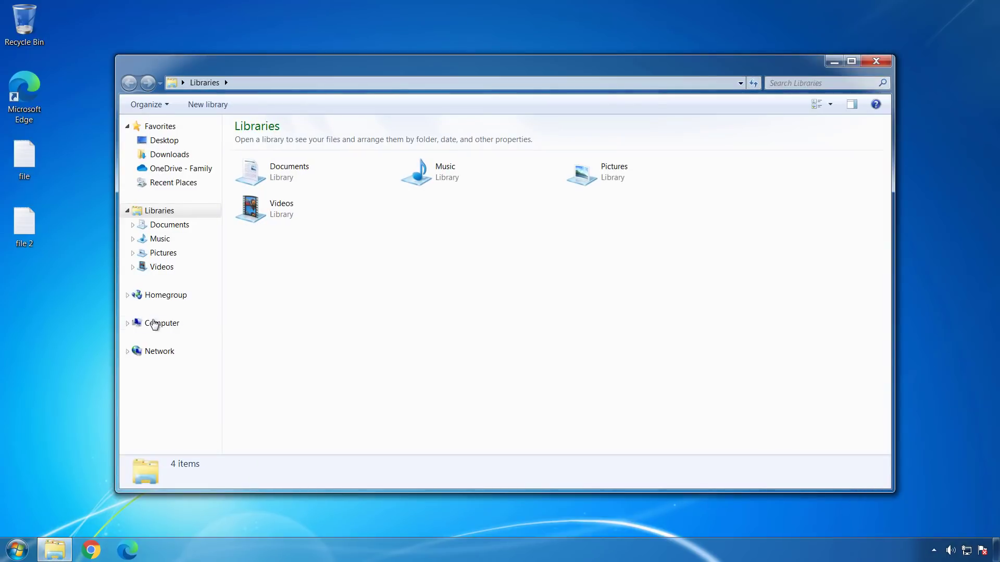
click(159, 322)
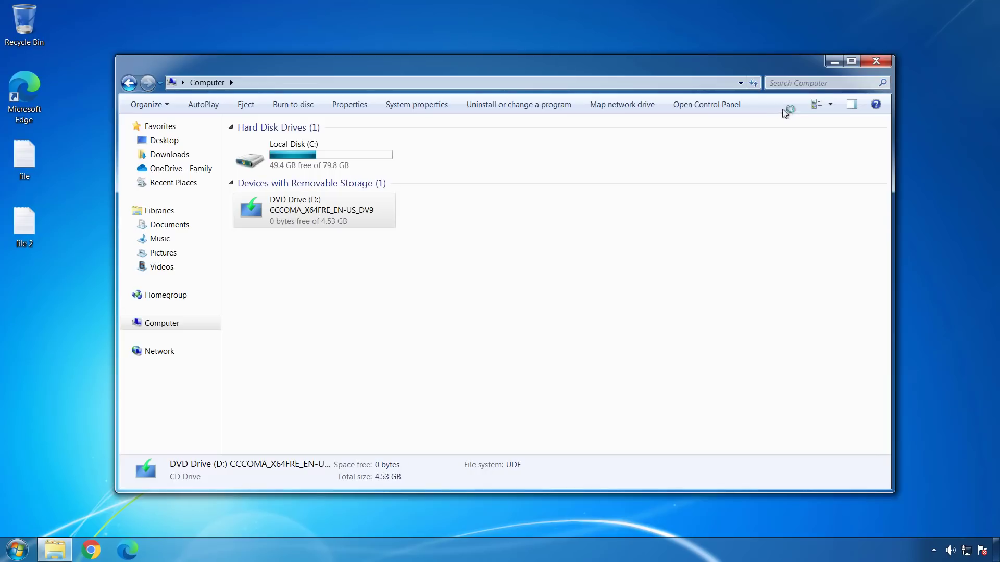
click(834, 63)
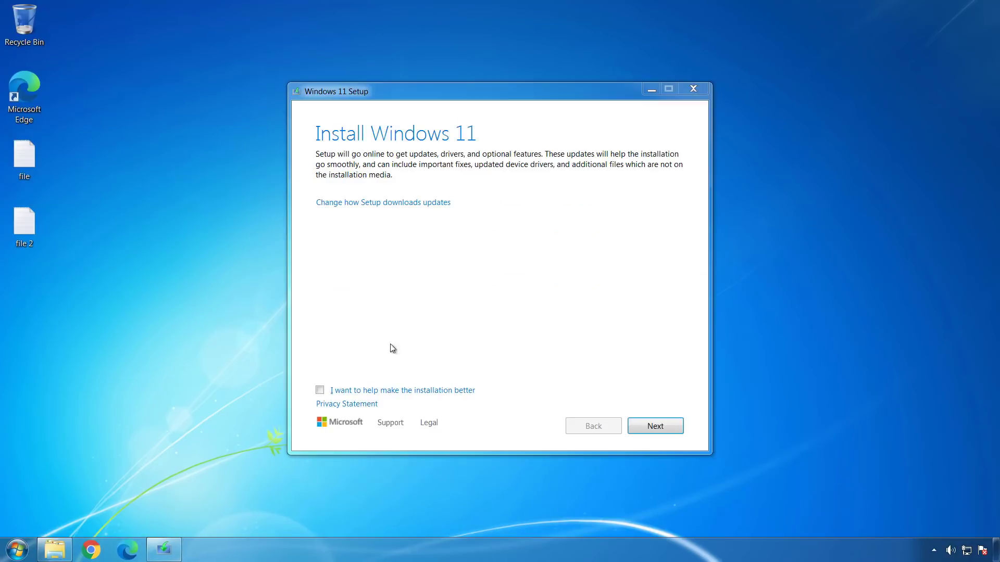
Tell Setup not to download updates right now and continue
click(384, 207)
click(368, 237)
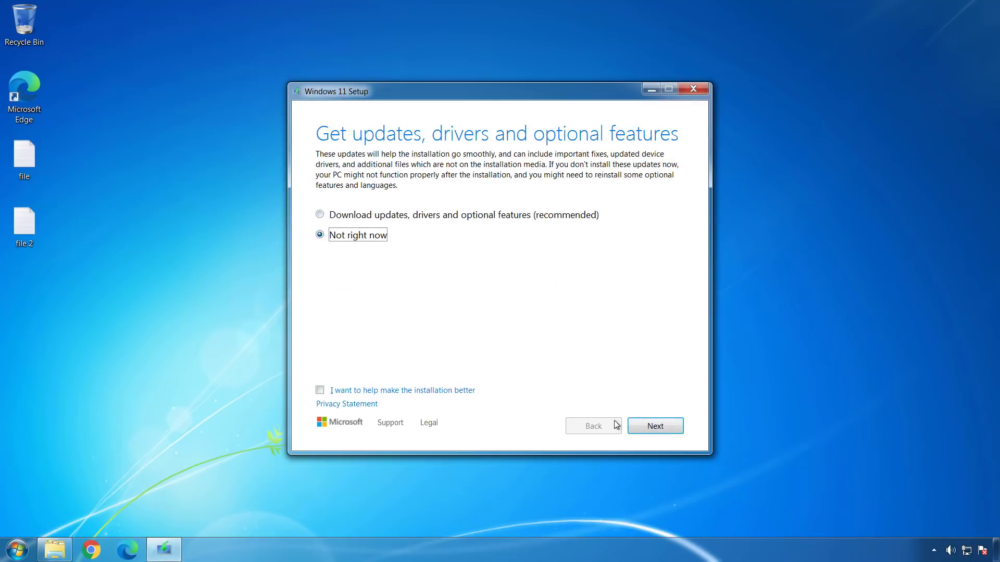
click(645, 426)
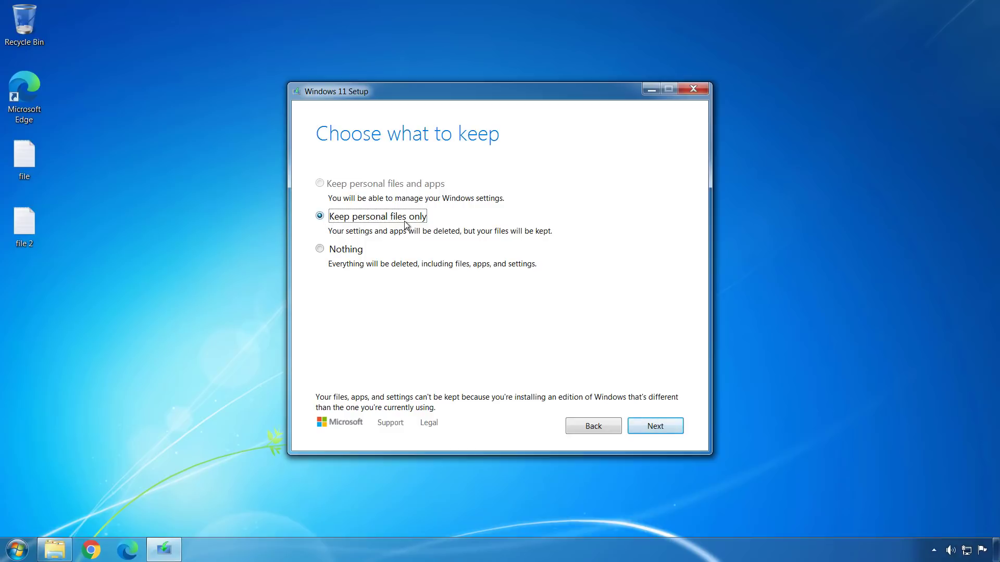
Keep personal files only and start the Windows 11 Pro installation
click(654, 428)
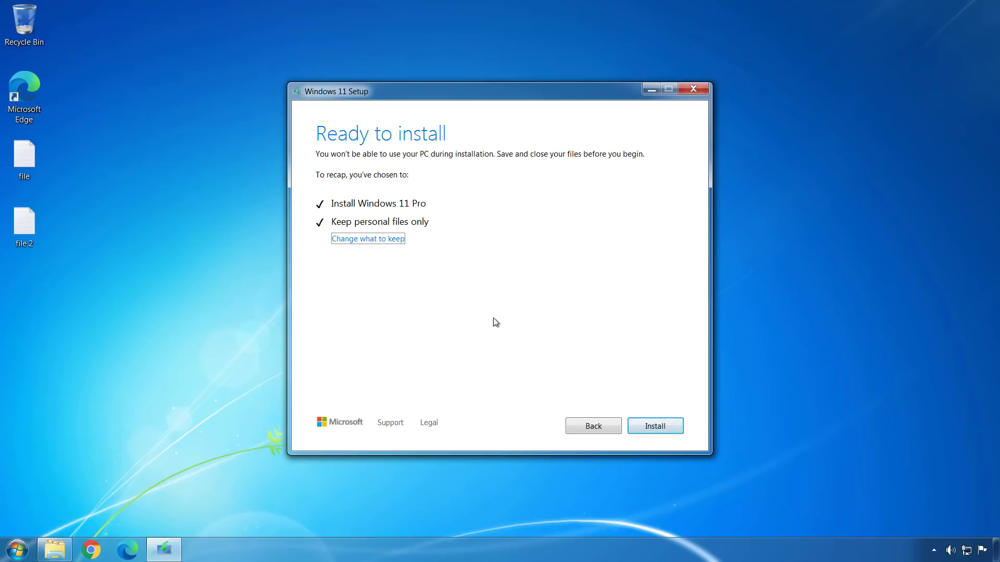
click(653, 429)
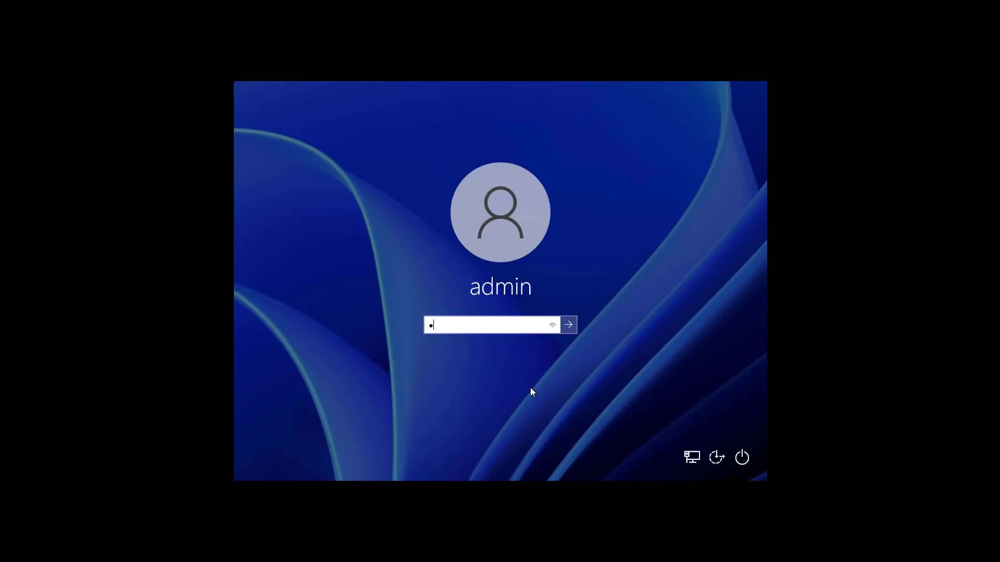
Sign in to Windows 11 with the account password
text(assword)
key(Return)
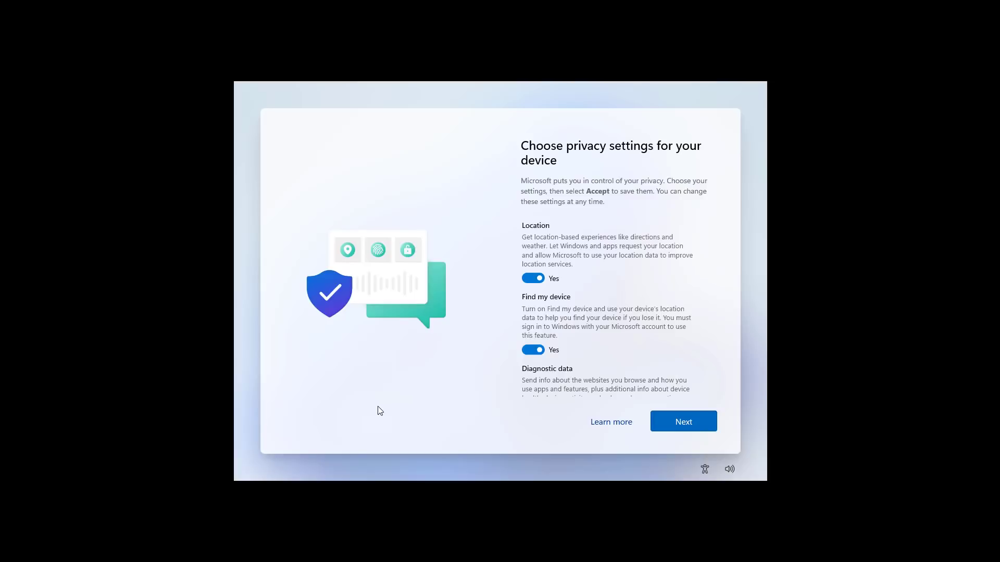
Turn off the Advertising ID, Tailored experiences and Inking & typing privacy options
drag(714, 276, 708, 382)
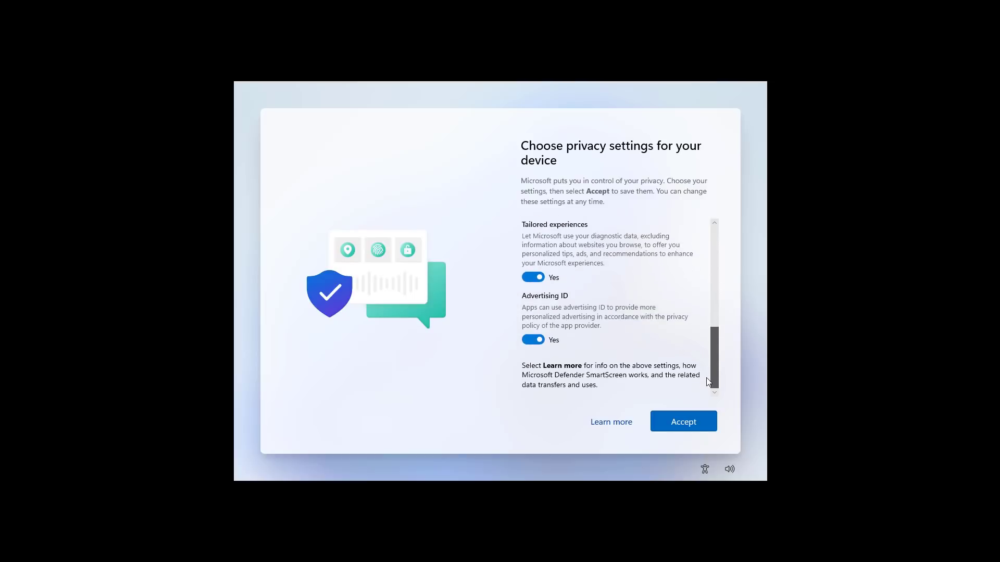
click(533, 340)
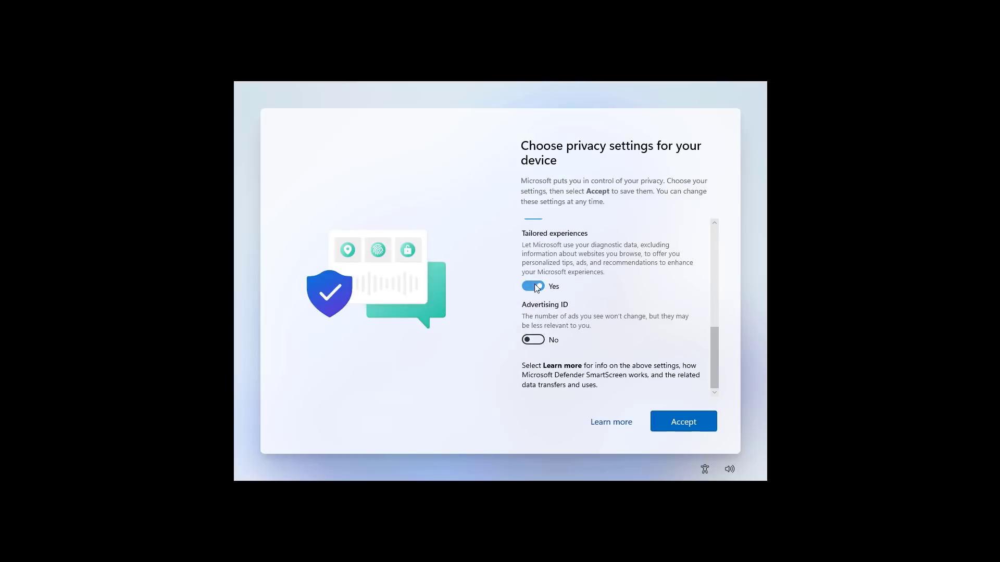
click(533, 286)
scroll(707, 293, up, 3)
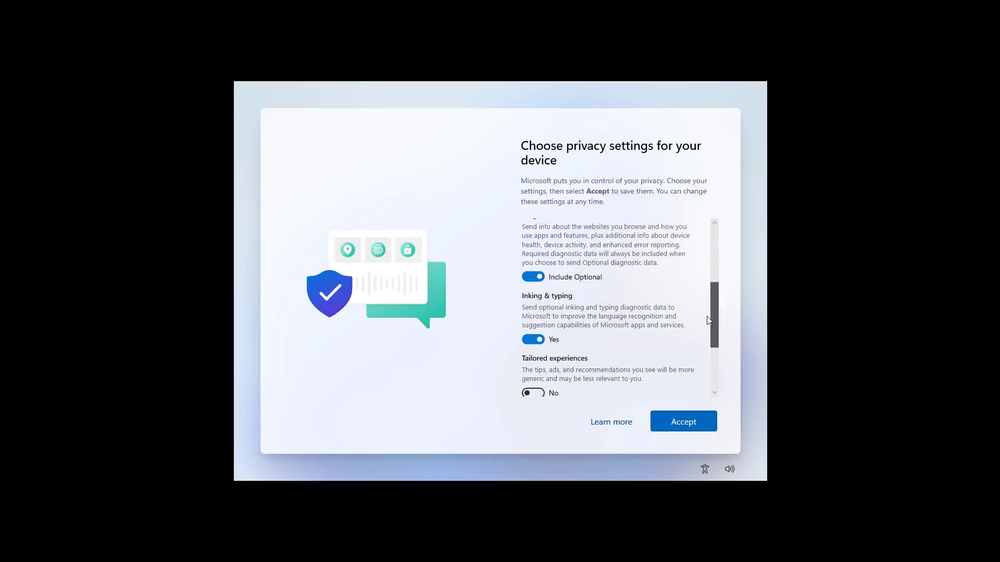
click(533, 339)
Limit diagnostic data to Required only, turn off Find my device and Location, and accept
click(532, 277)
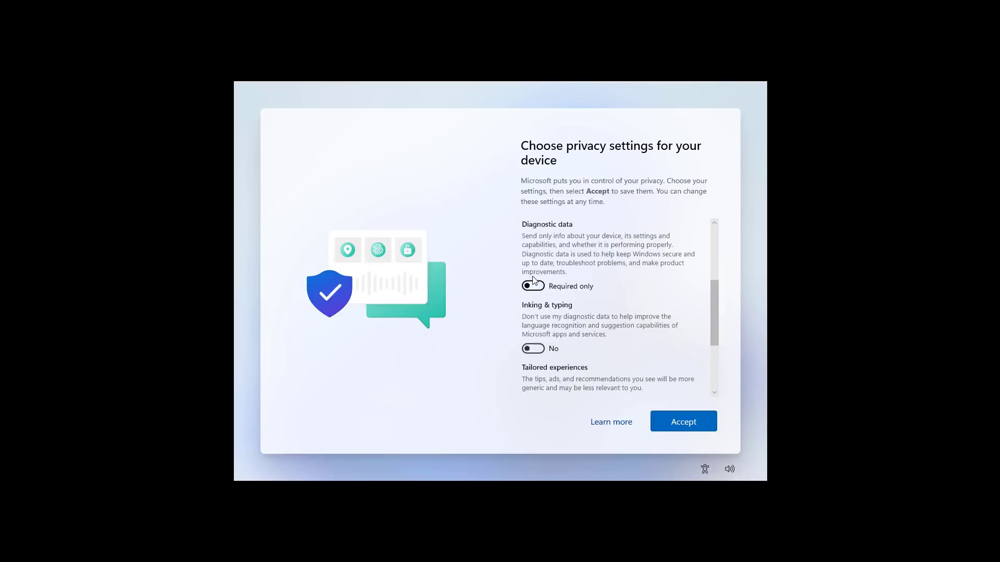
scroll(534, 281, up, 3)
click(533, 301)
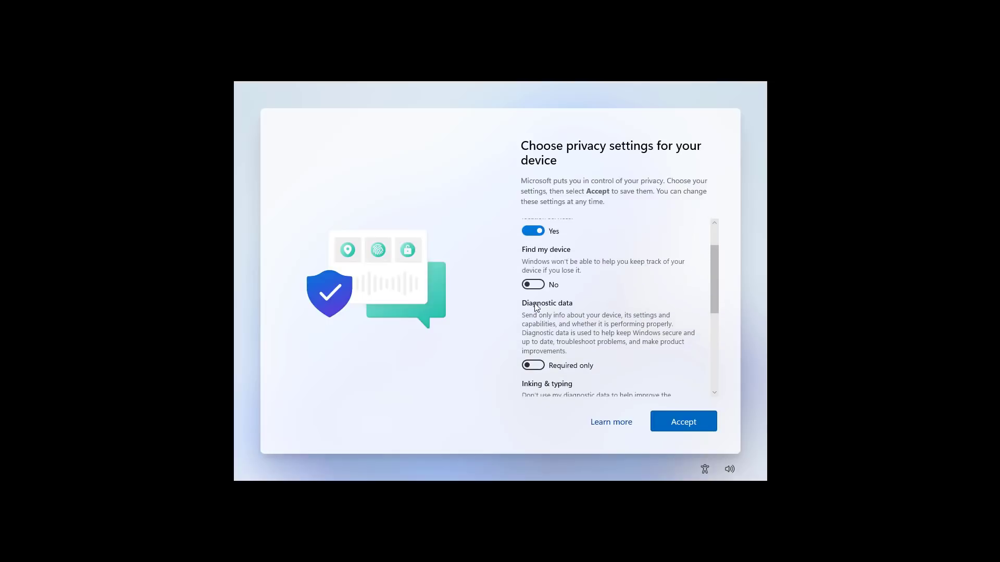
scroll(536, 307, up, 1)
click(533, 269)
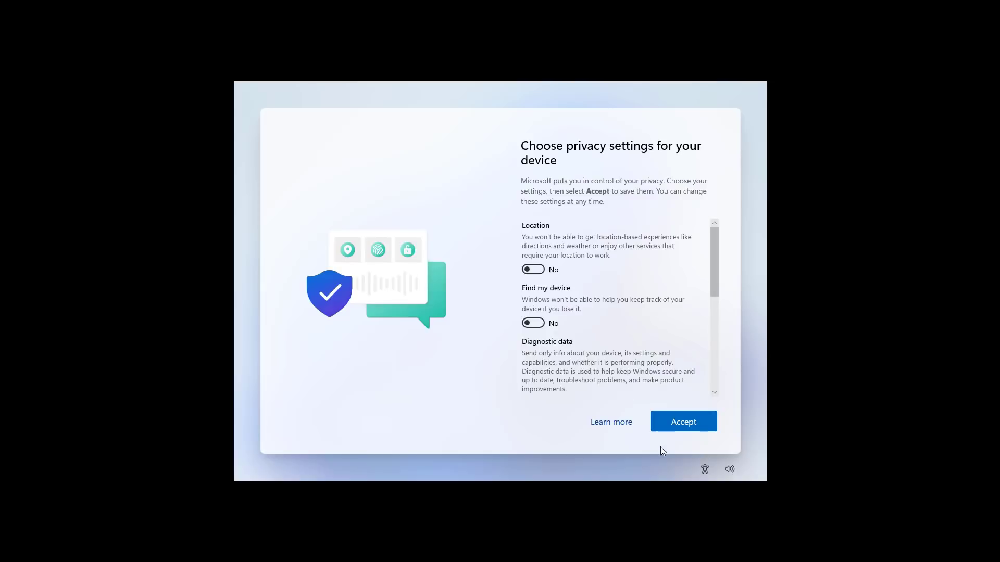
click(683, 421)
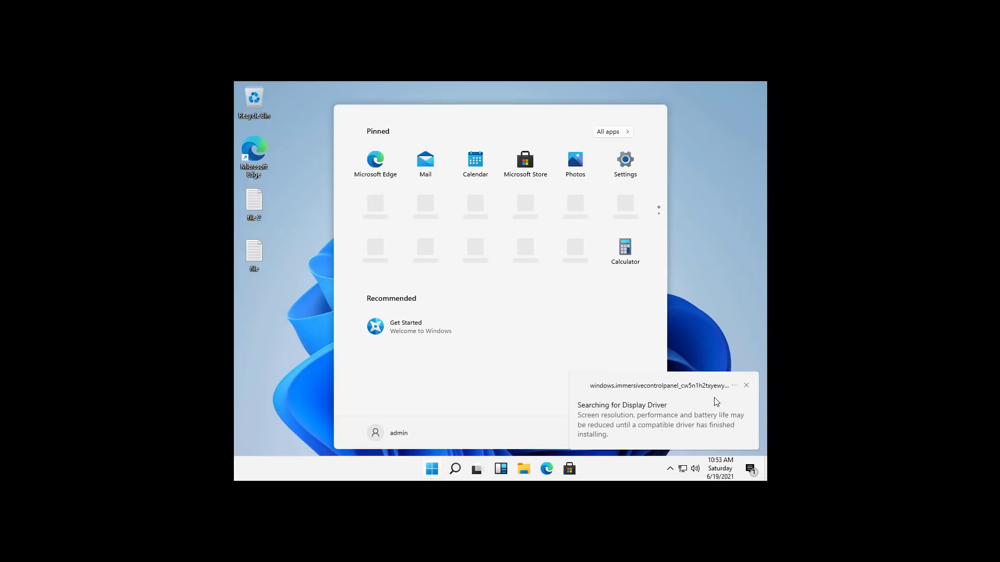
Dismiss the 'Searching for Display Driver' notification
click(746, 386)
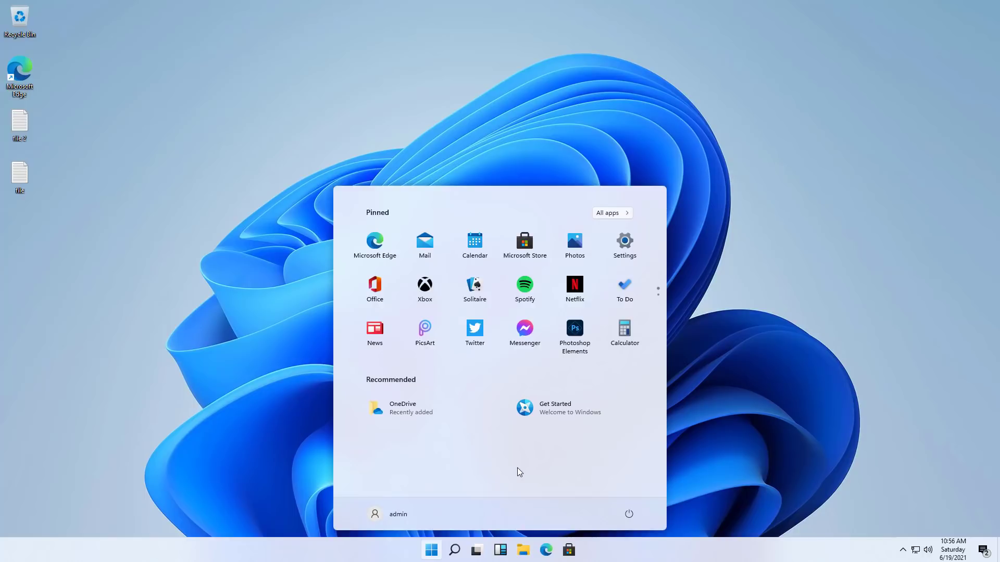
Close the Start menu and select both desktop files to confirm they survived
click(299, 388)
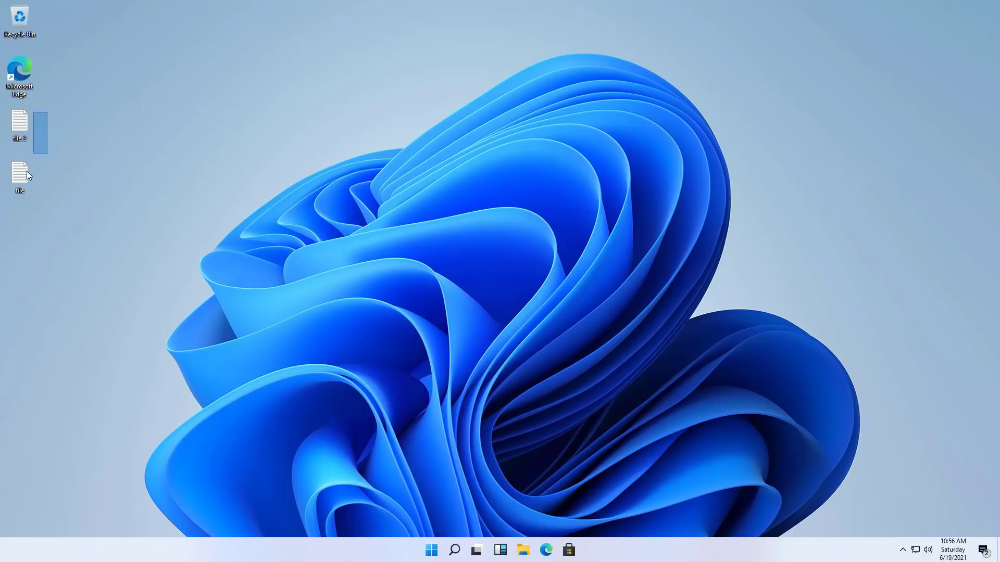
drag(26, 171, 18, 190)
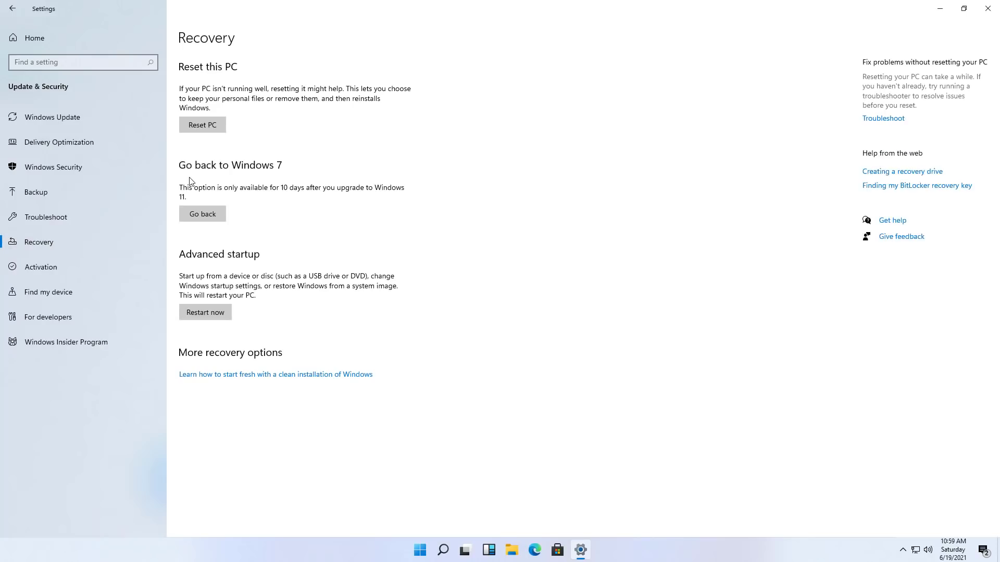
Start going back to Windows 7, citing 'Windows 7 seemed more reliable' and skipping update checks
click(207, 220)
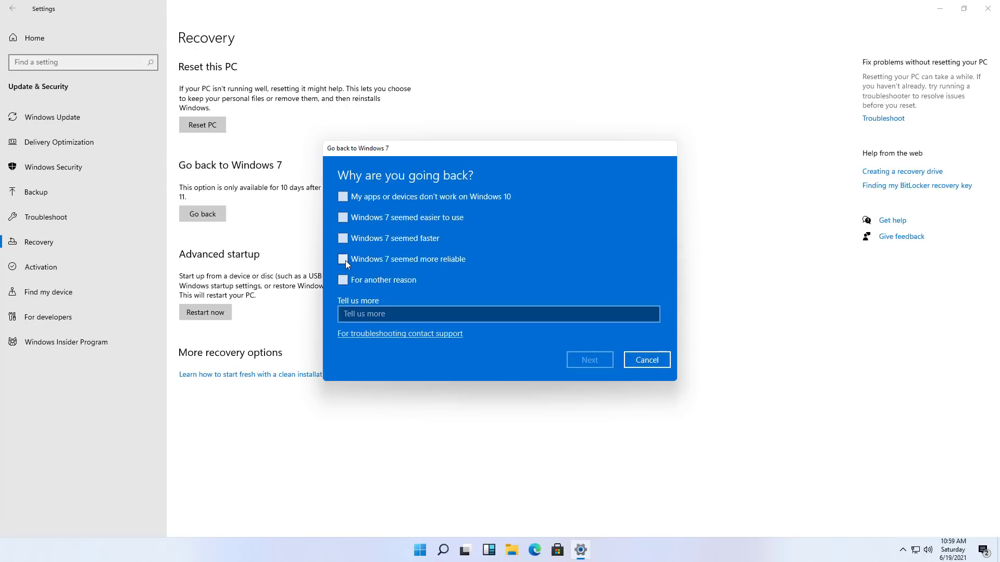
click(344, 259)
click(588, 360)
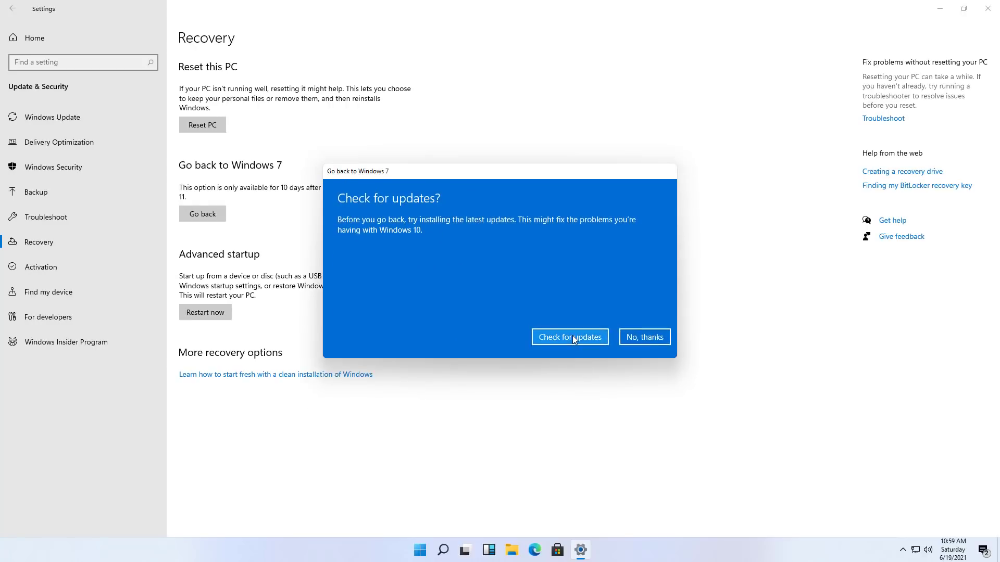
click(644, 338)
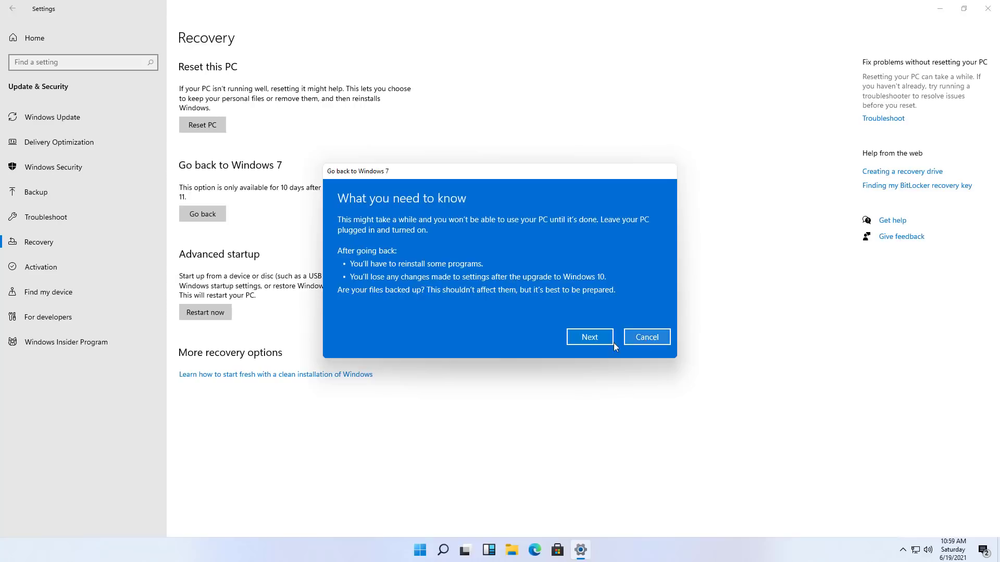
click(592, 342)
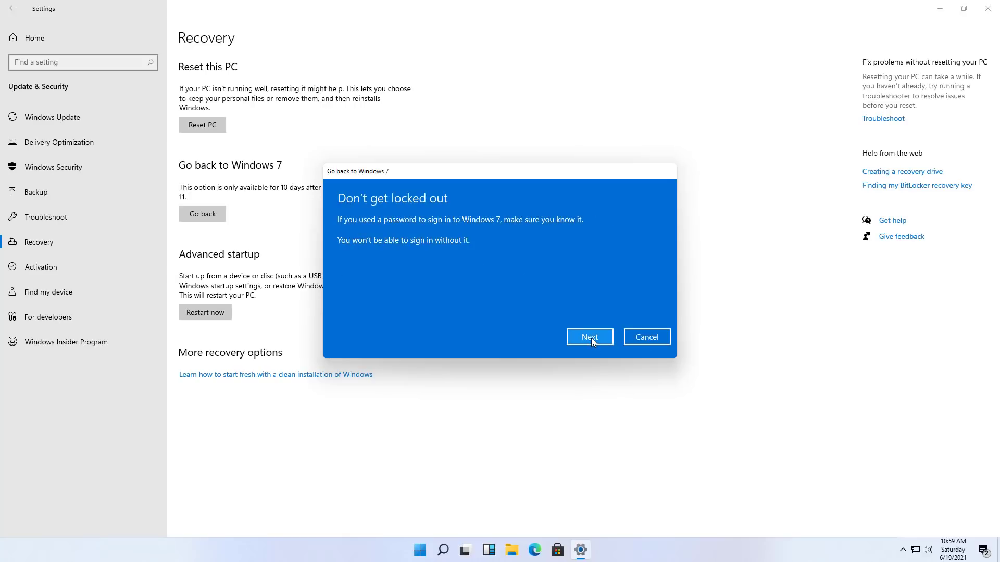
click(591, 338)
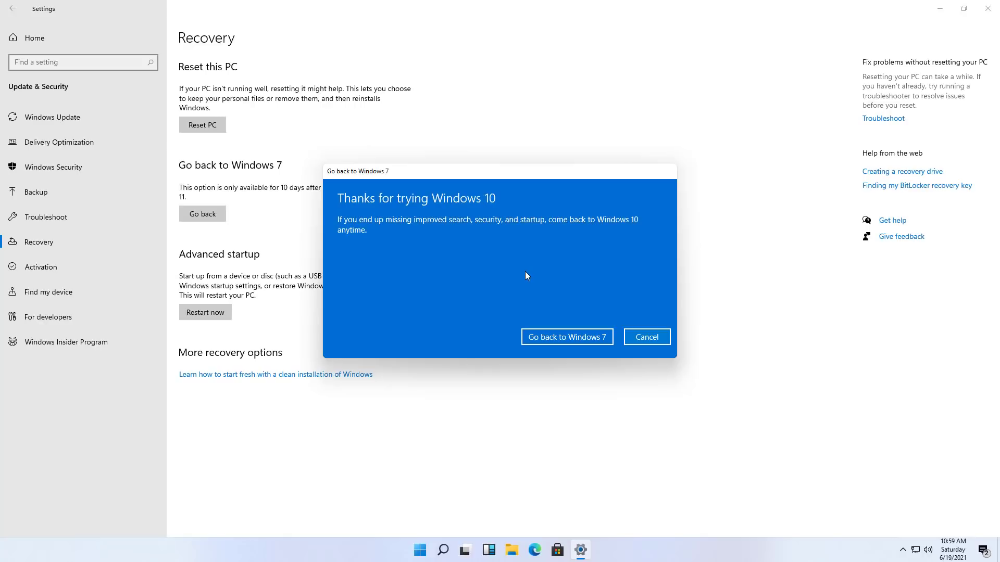
Confirm the rollback to Windows 7, then sign in with the account password
click(563, 339)
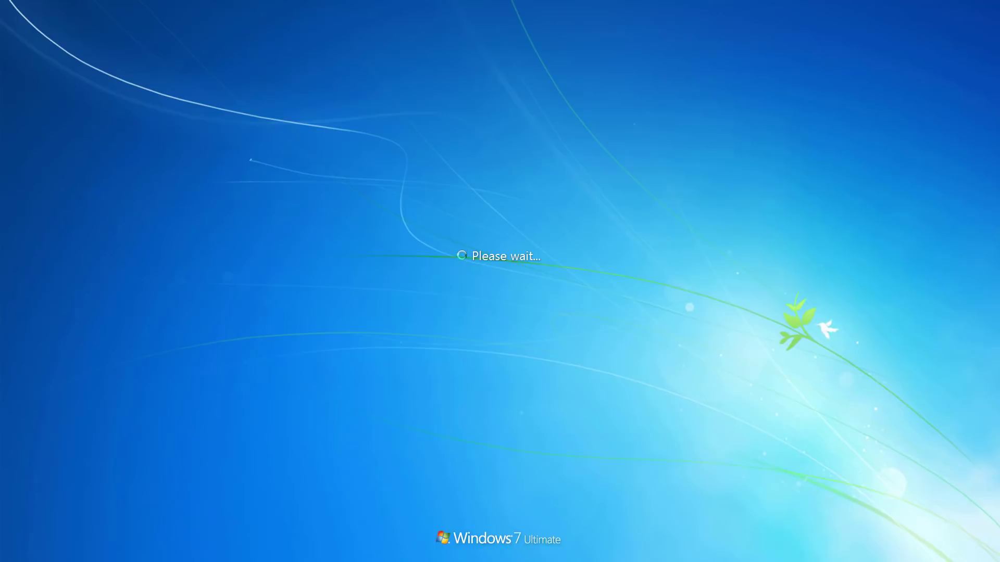
text(••••••••)
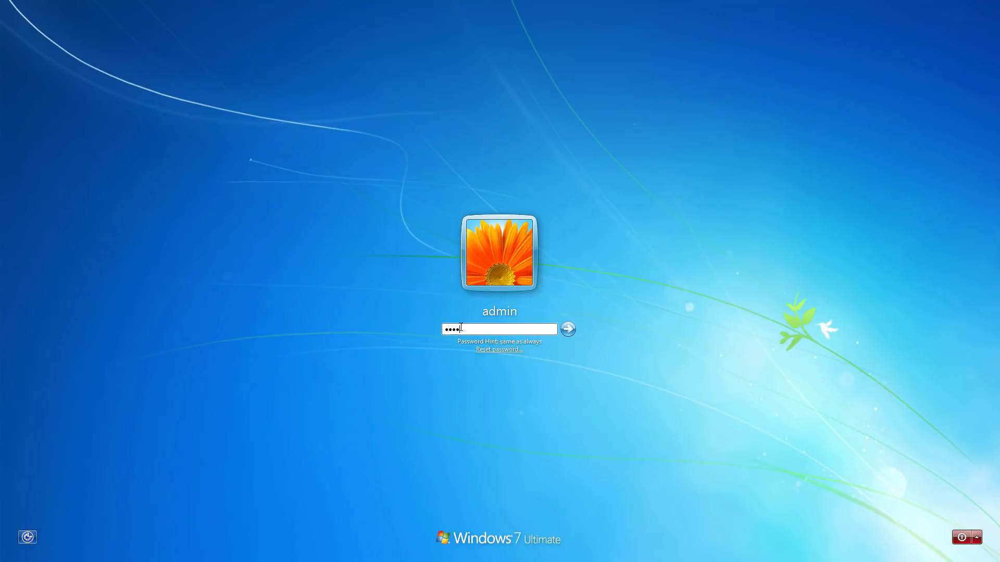
key(Return)
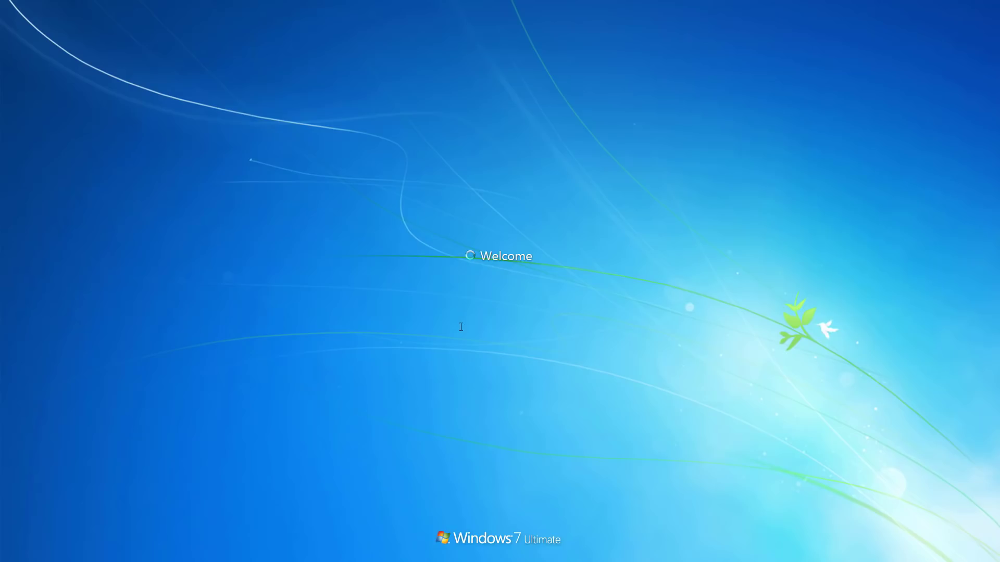